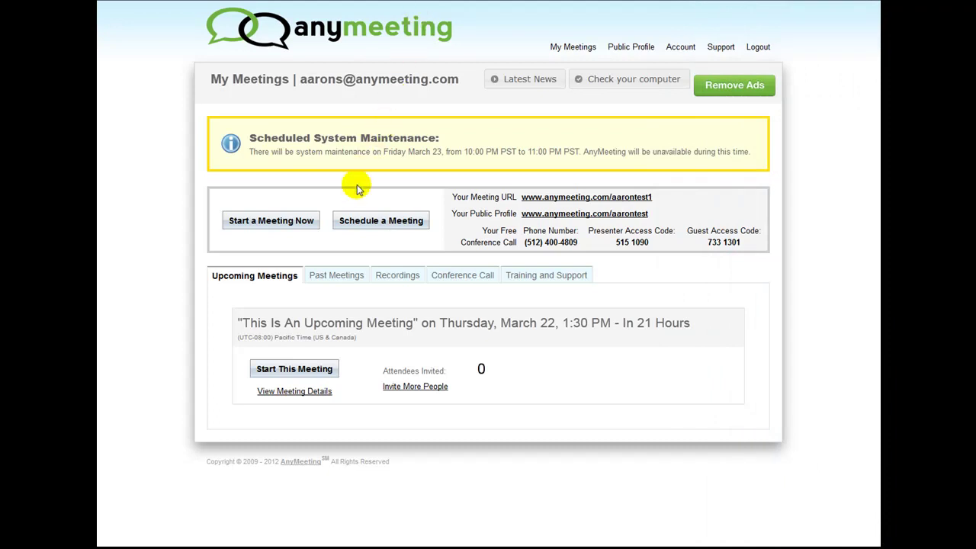
- Show the Past Meetings list and scroll down to 'This Is A Past Meeting'
{"action": "left_click", "coordinate": [340, 283]}
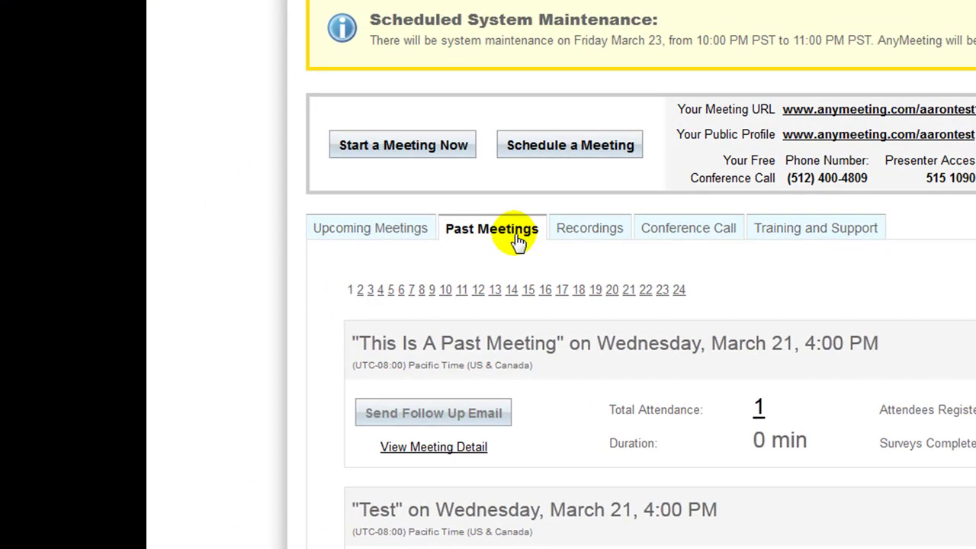
{"action": "scroll", "coordinate": [516, 240], "scroll_direction": "down", "scroll_amount": 3}
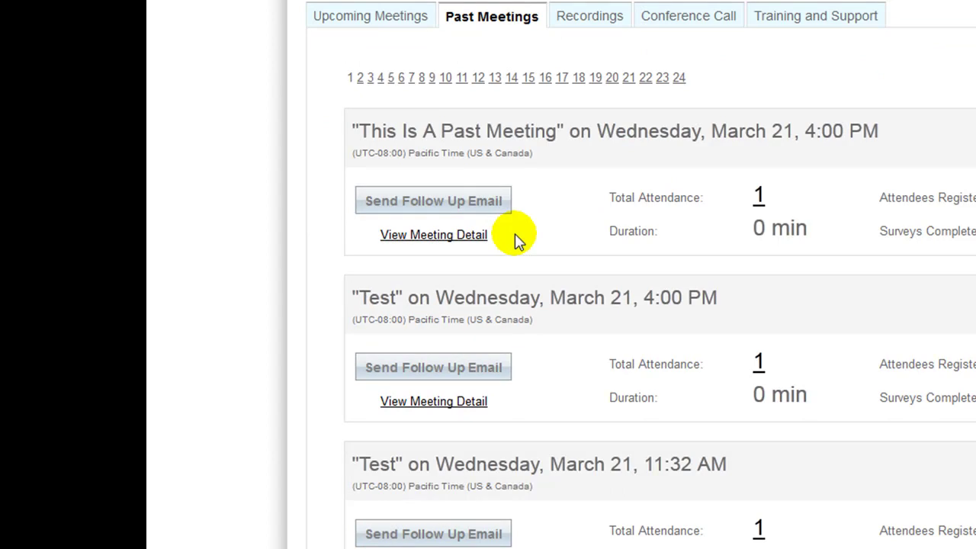
- Export the Registrations list of 'This Is A Past Meeting' to CSV and open it in Excel
{"action": "left_click", "coordinate": [438, 236]}
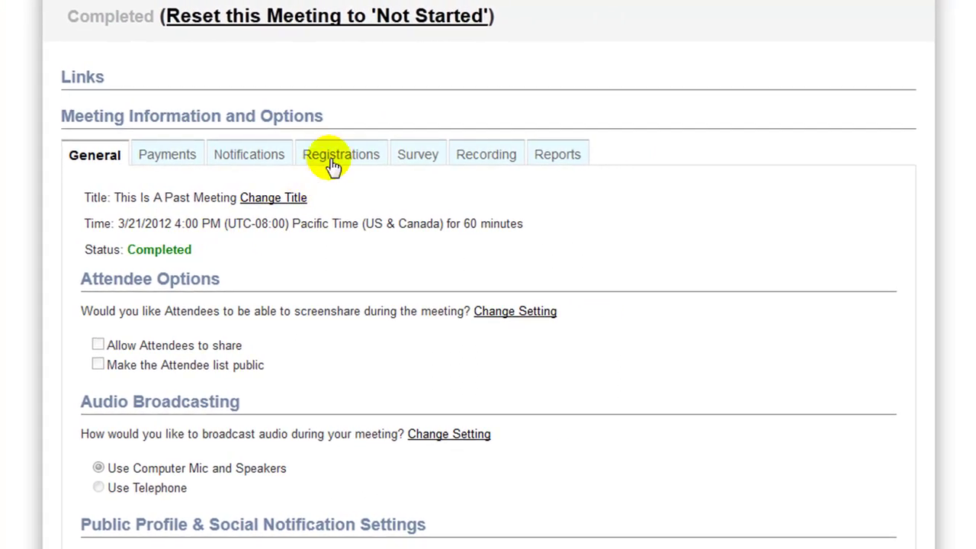
{"action": "left_click", "coordinate": [565, 157]}
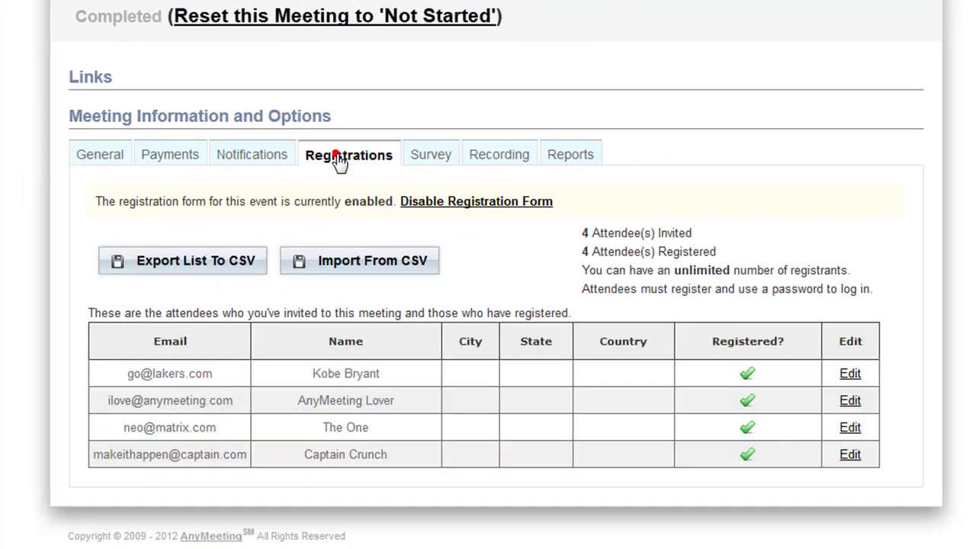
{"action": "left_click", "coordinate": [183, 273]}
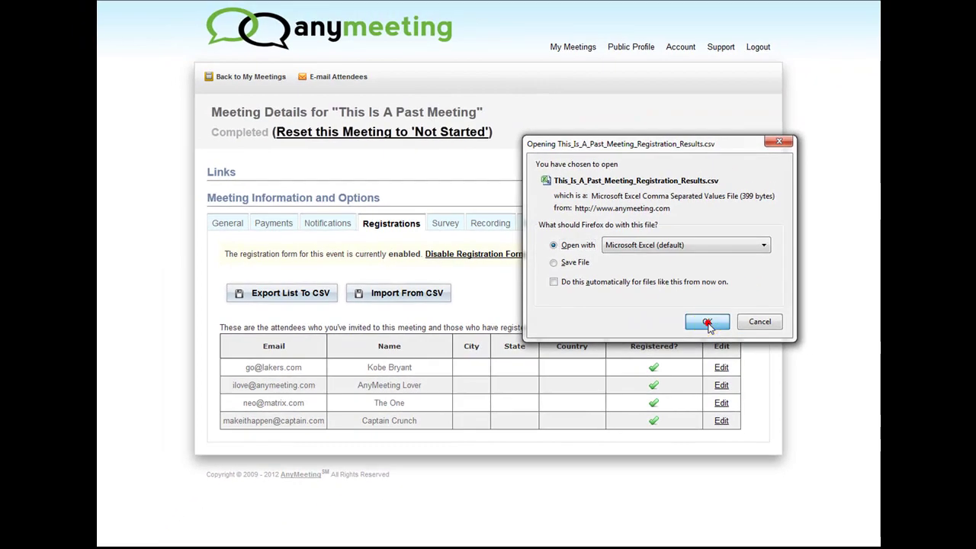
{"action": "left_click", "coordinate": [720, 321]}
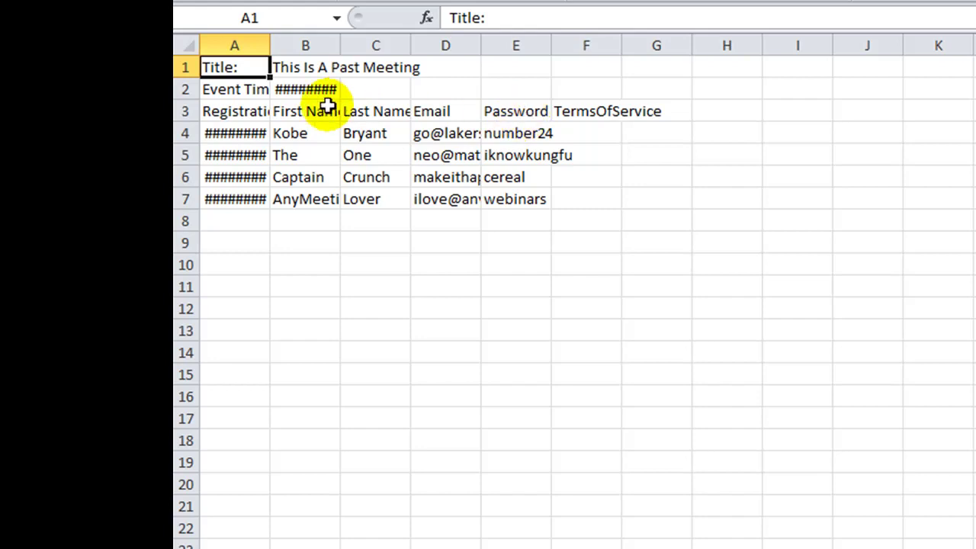
- Delete the title and header rows 1–3 from the sheet
{"action": "left_click_drag", "start_coordinate": [184, 115], "coordinate": [182, 70]}
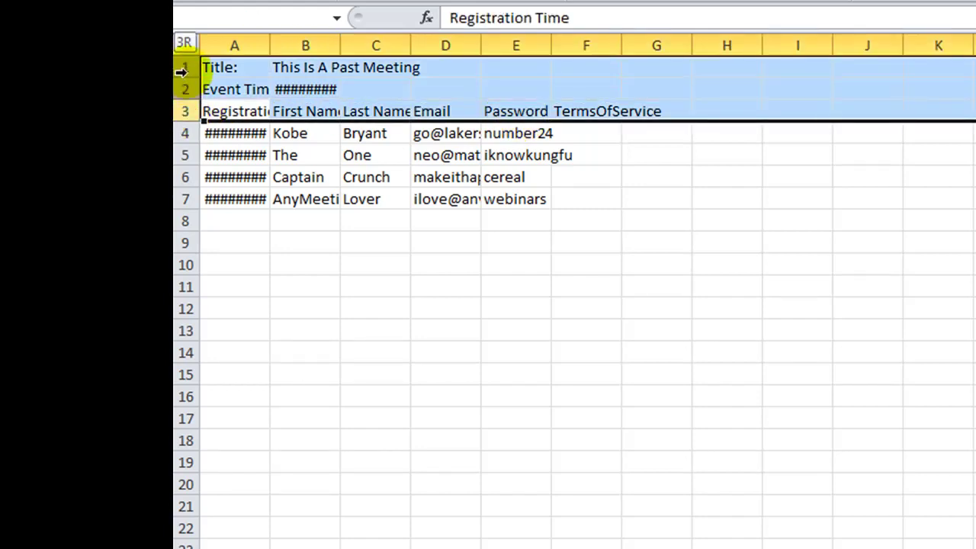
{"action": "right_click", "coordinate": [252, 89]}
{"action": "left_click", "coordinate": [320, 259]}
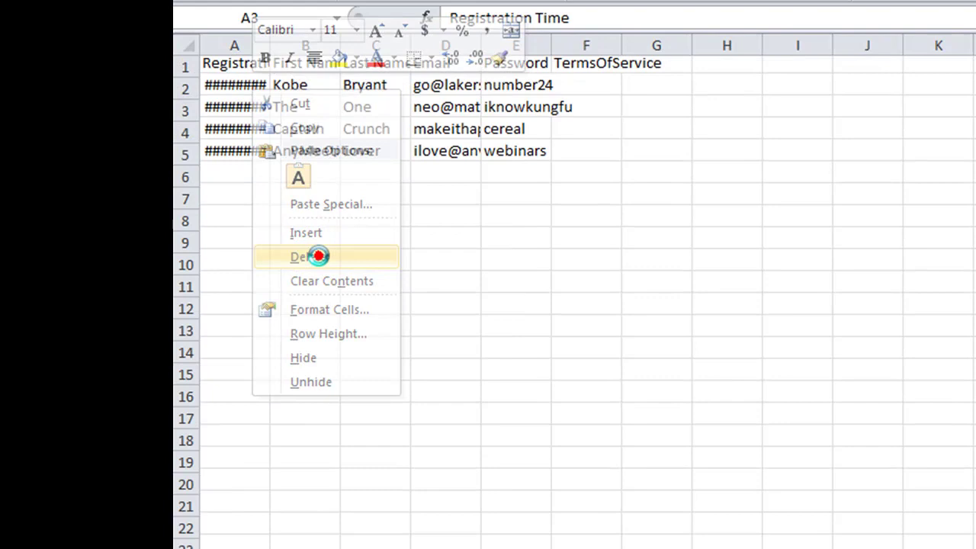
- Delete the Registration Time column A from the sheet
{"action": "left_click", "coordinate": [236, 44]}
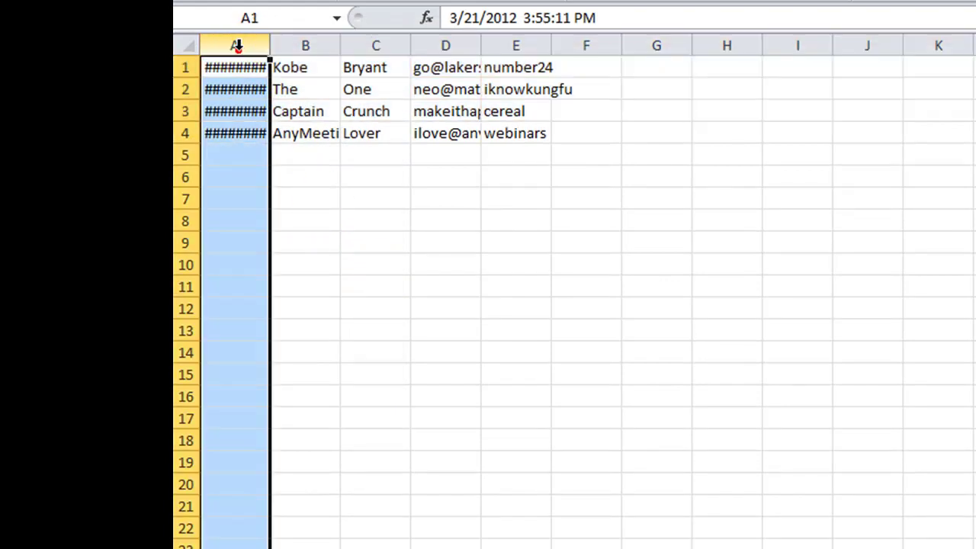
{"action": "right_click", "coordinate": [238, 89]}
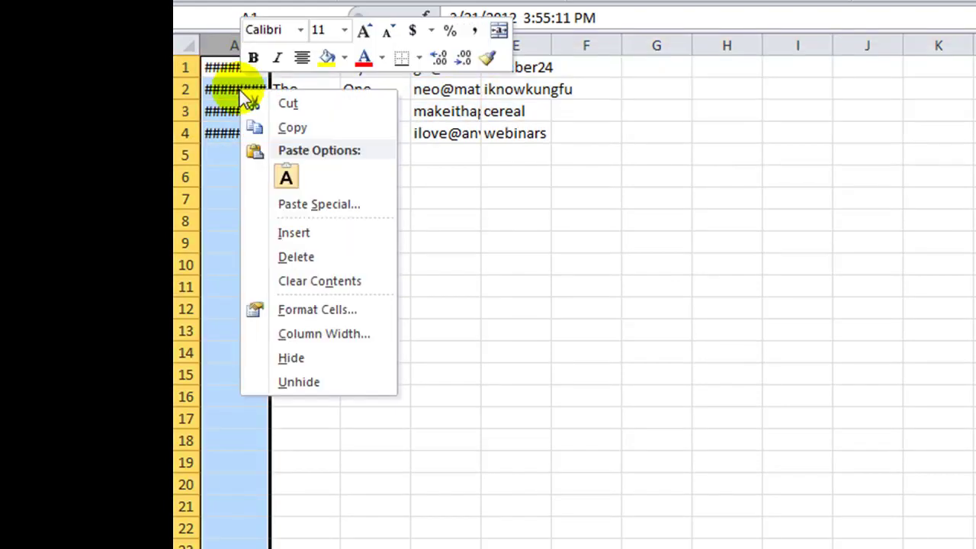
{"action": "left_click", "coordinate": [307, 256]}
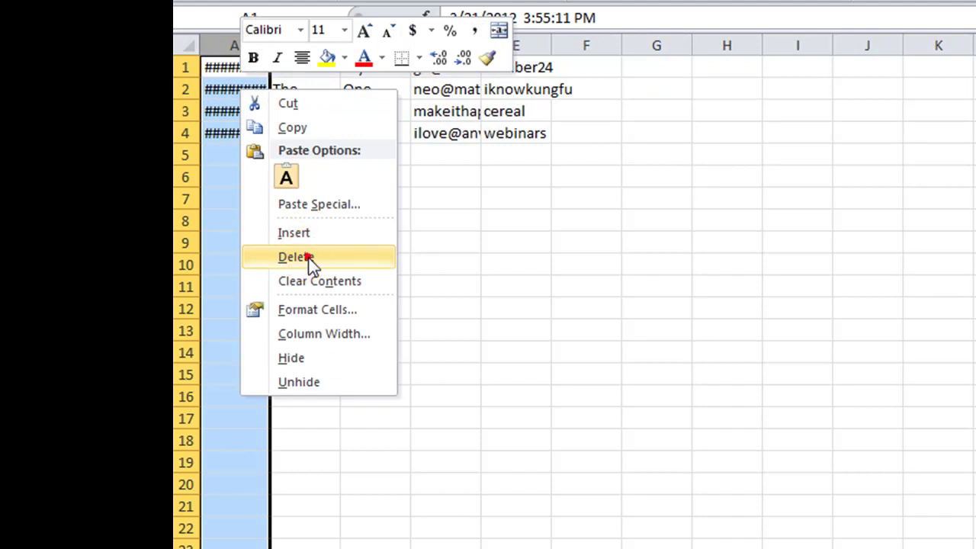
{"action": "left_click", "coordinate": [318, 177]}
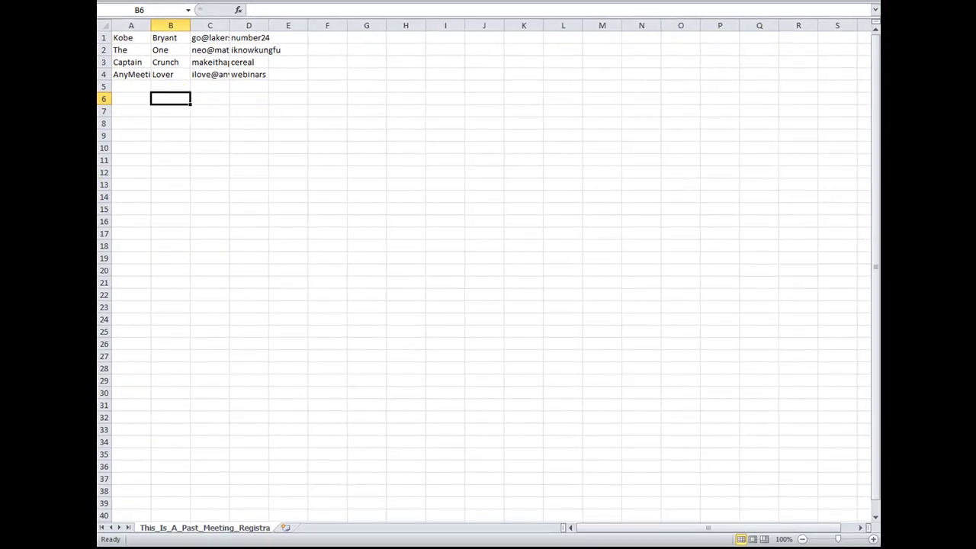
- Close the workbook, saving it to the Desktop as Test.csv in CSV format
{"action": "key", "text": "ctrl+w"}
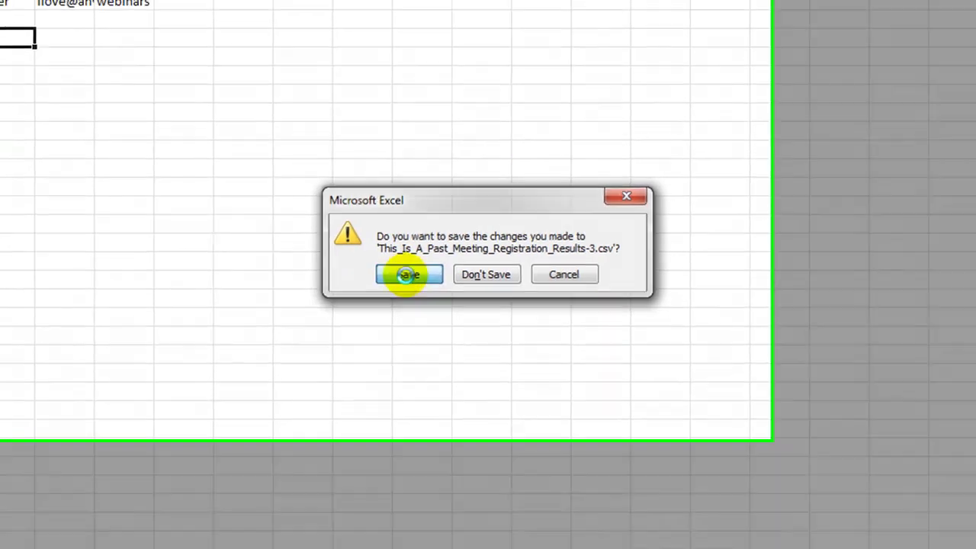
{"action": "left_click", "coordinate": [395, 272]}
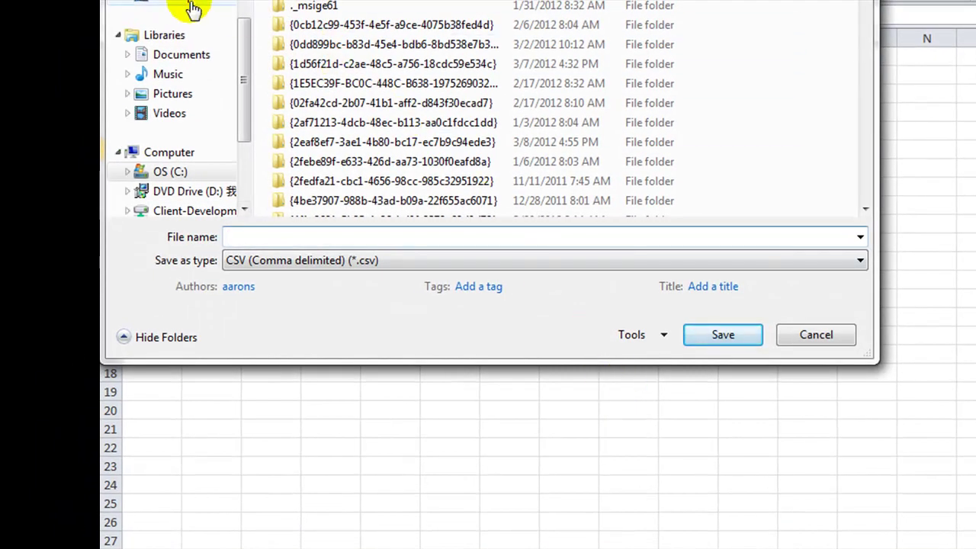
{"action": "left_click", "coordinate": [187, 15]}
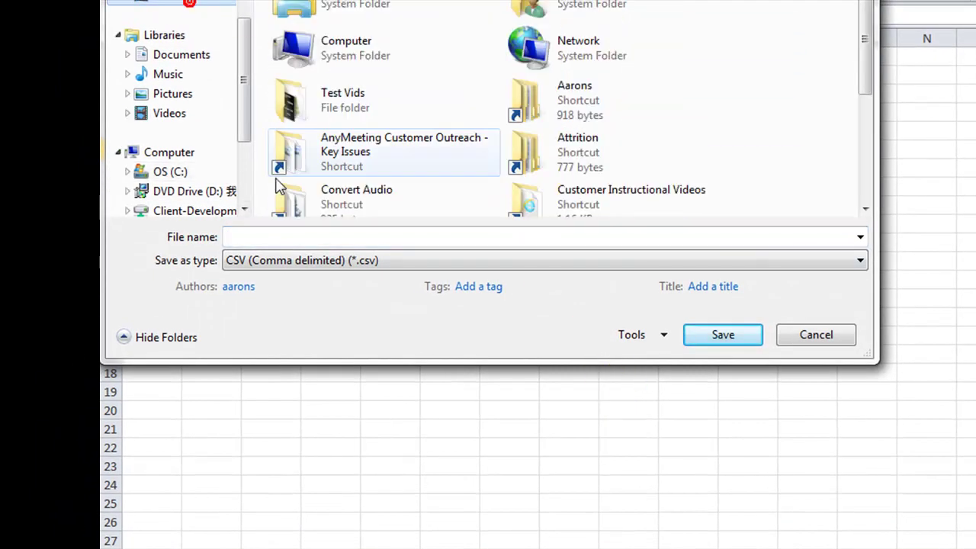
{"action": "left_click", "coordinate": [279, 237]}
{"action": "type", "text": "Test"}
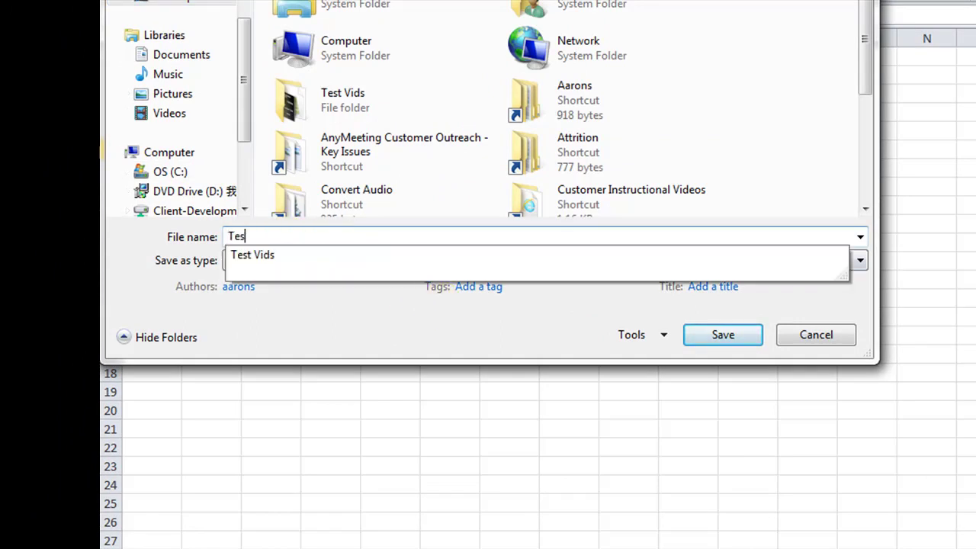
{"action": "left_click", "coordinate": [556, 342]}
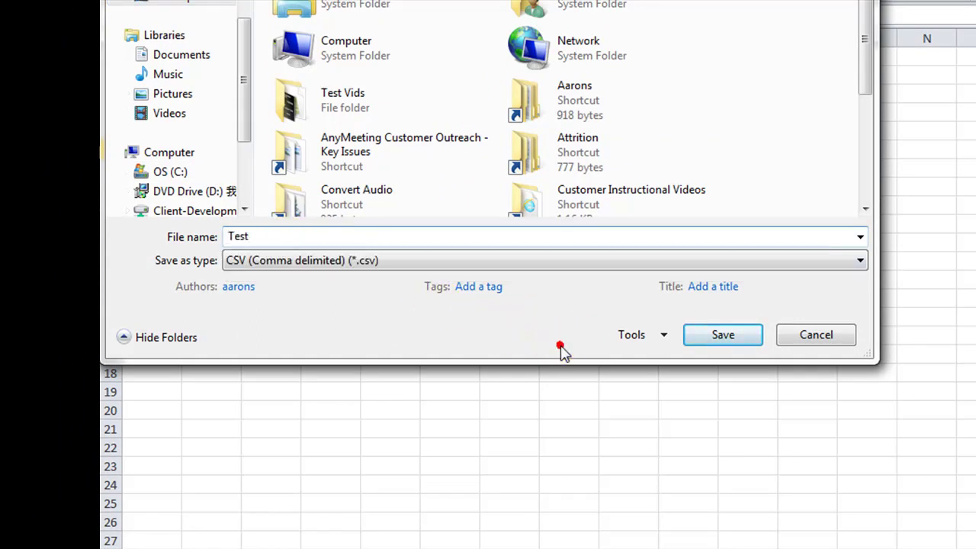
{"action": "left_click", "coordinate": [724, 339]}
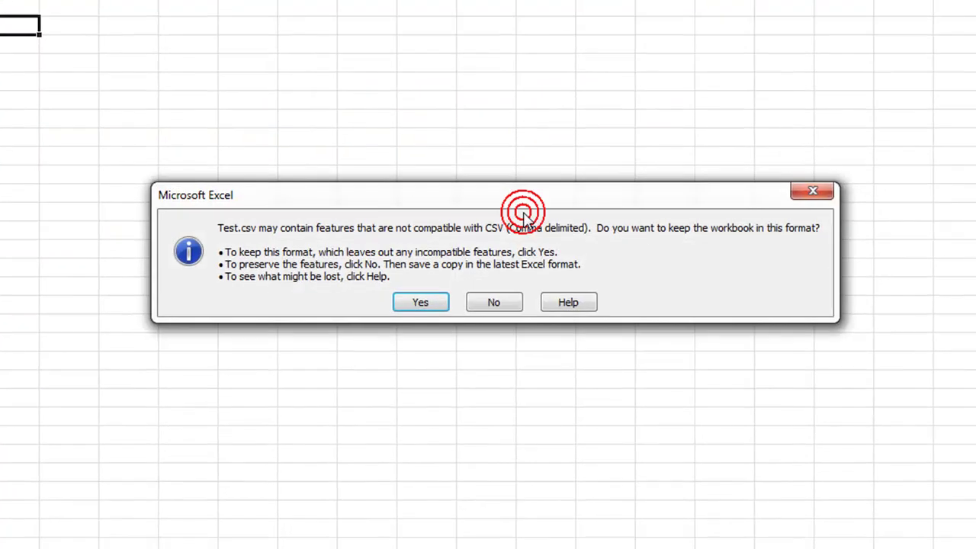
{"action": "left_click", "coordinate": [421, 305]}
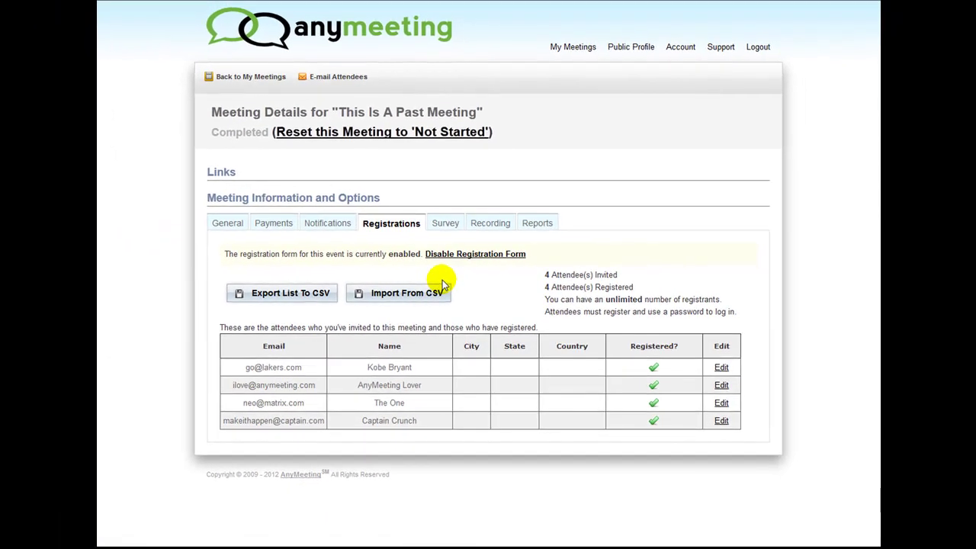
- Open 'This Is An Upcoming Meeting' from Upcoming Meetings and enable its registration form
{"action": "left_click", "coordinate": [244, 76]}
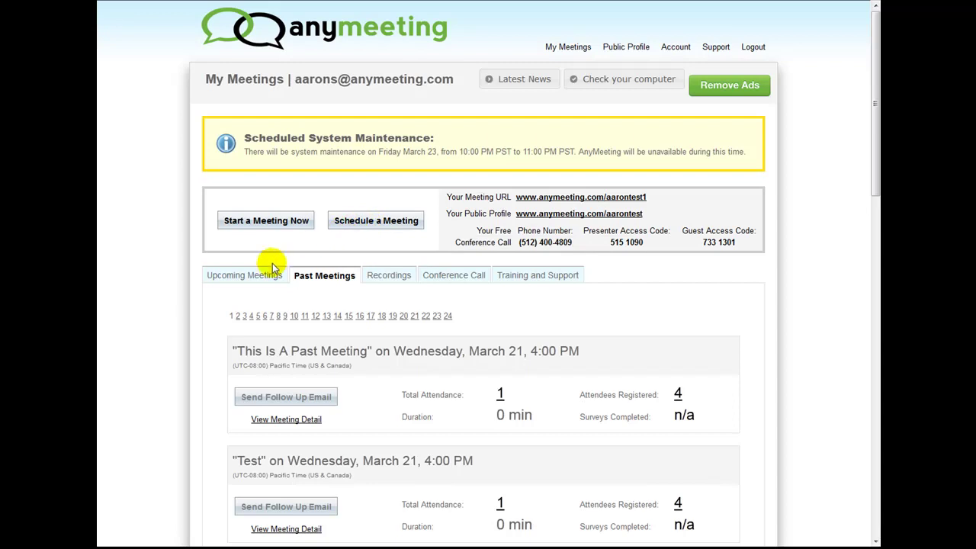
{"action": "left_click", "coordinate": [242, 278]}
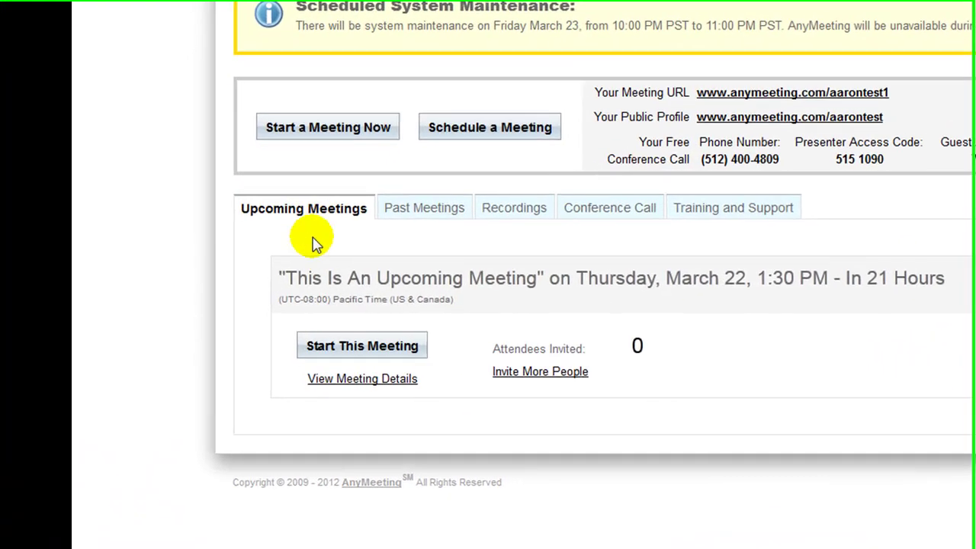
{"action": "left_click", "coordinate": [364, 381]}
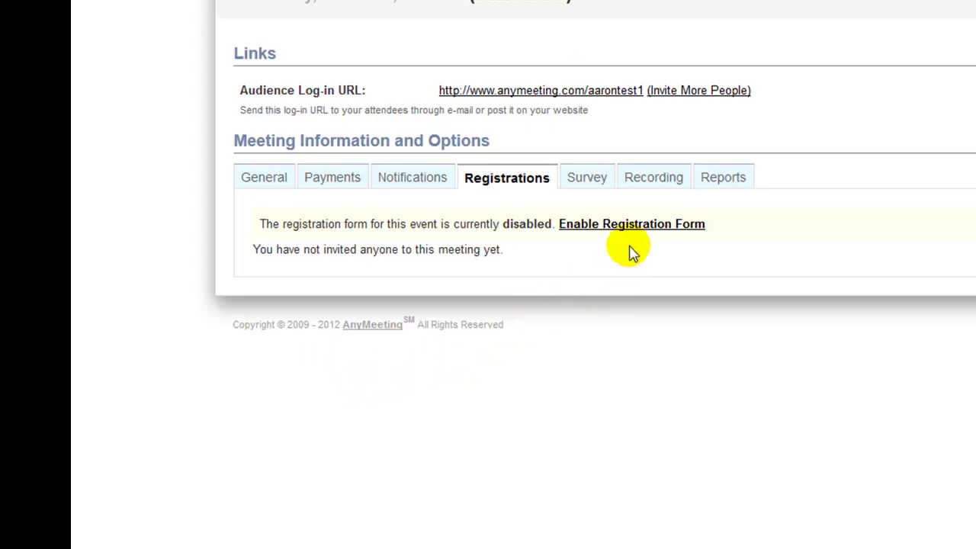
{"action": "left_click", "coordinate": [520, 183]}
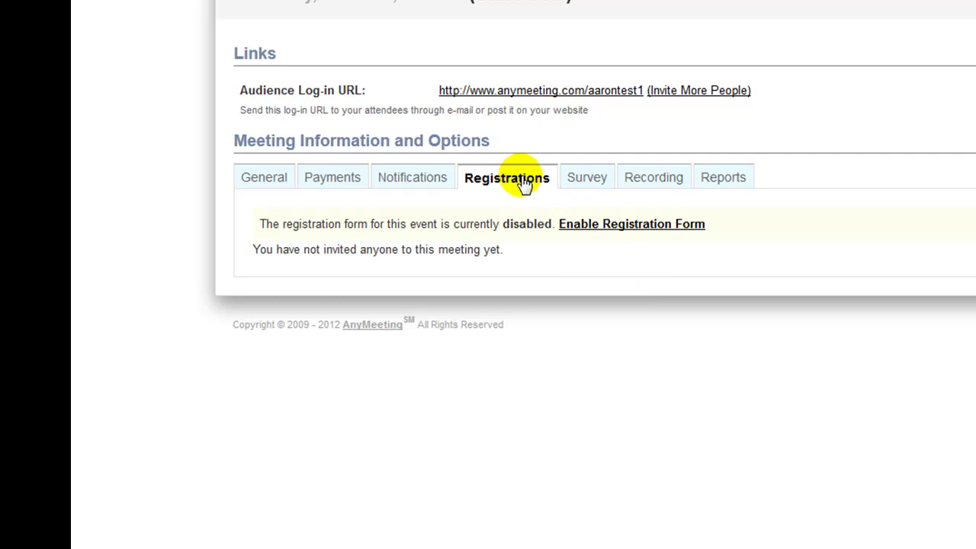
{"action": "left_click", "coordinate": [621, 226]}
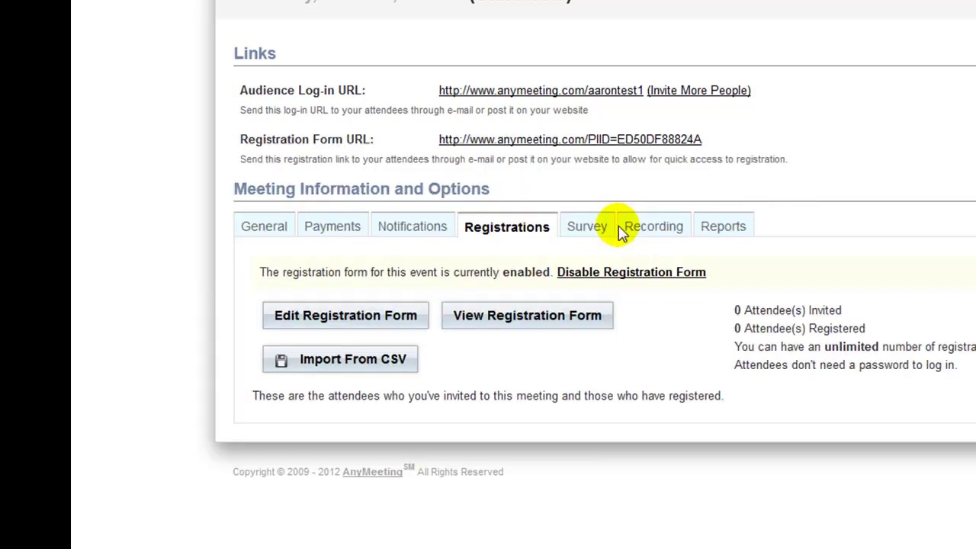
- Import Test.csv from the Desktop as registrants for the upcoming meeting
{"action": "left_click", "coordinate": [348, 366]}
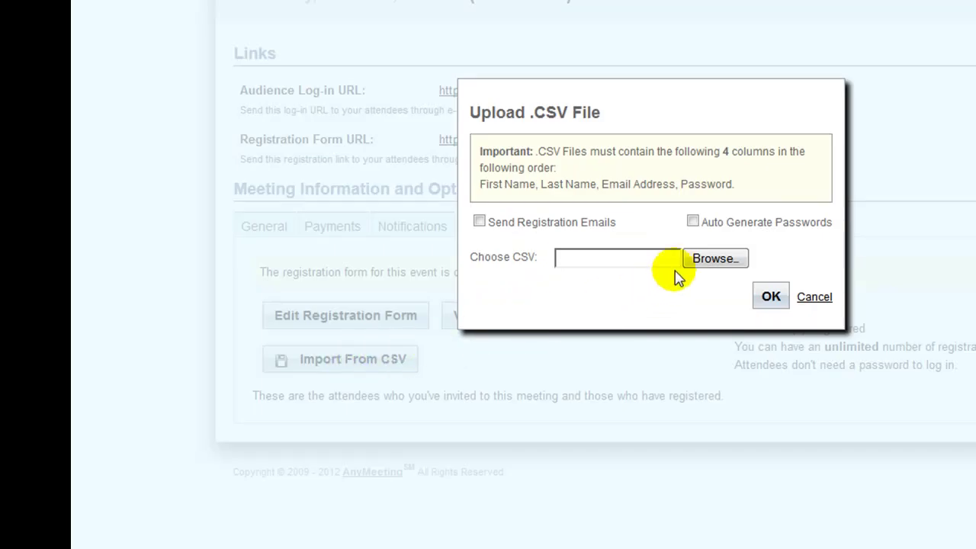
{"action": "left_click", "coordinate": [697, 261]}
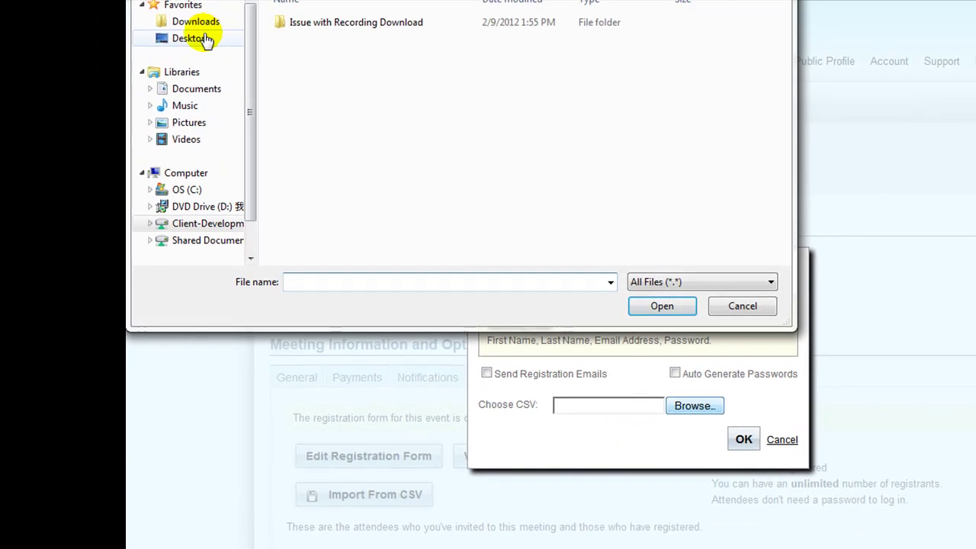
{"action": "left_click", "coordinate": [202, 38]}
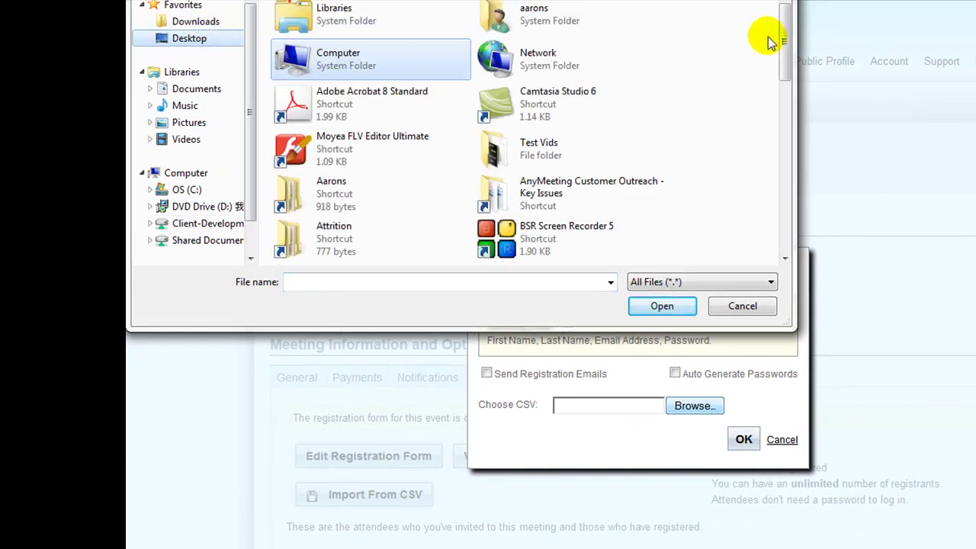
{"action": "left_click_drag", "start_coordinate": [784, 42], "coordinate": [783, 210]}
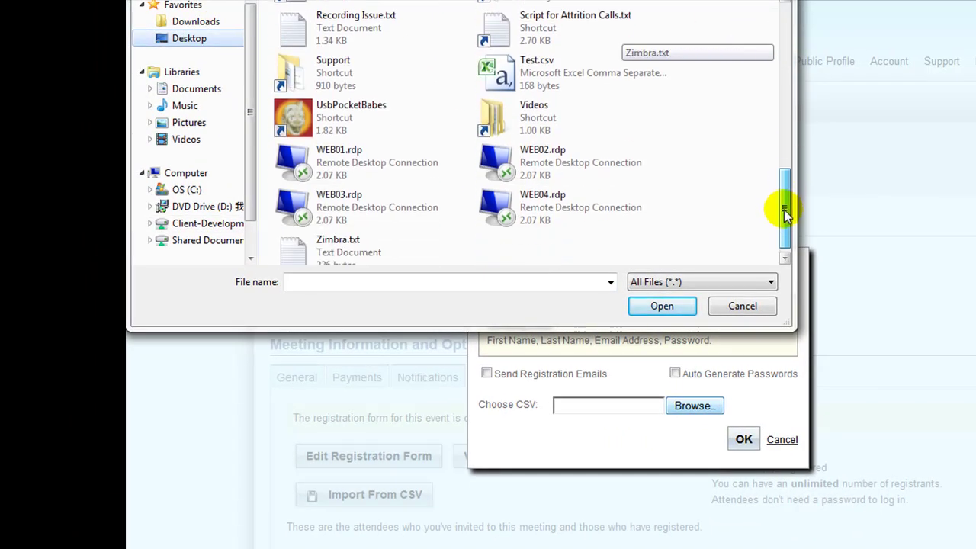
{"action": "left_click", "coordinate": [548, 71]}
{"action": "double_click", "coordinate": [547, 71]}
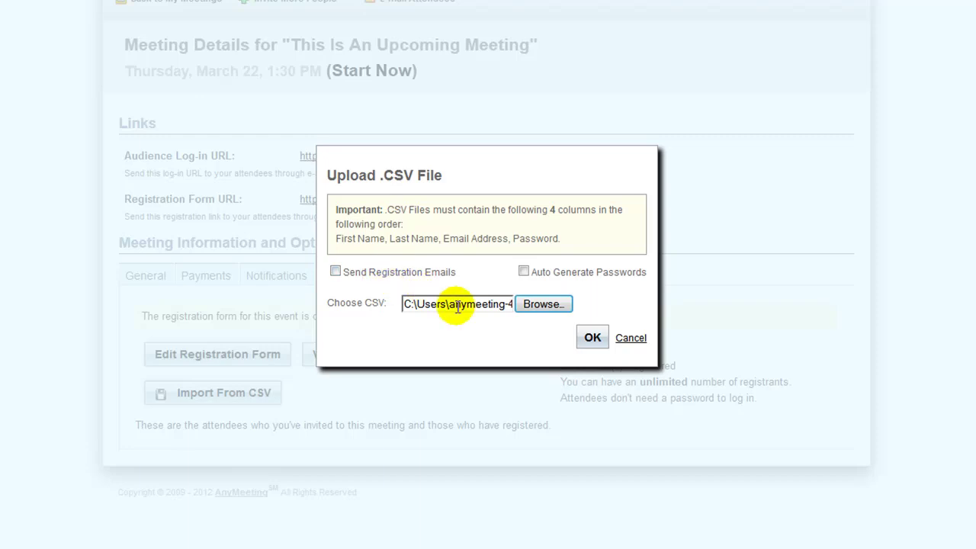
{"action": "left_click", "coordinate": [594, 341]}
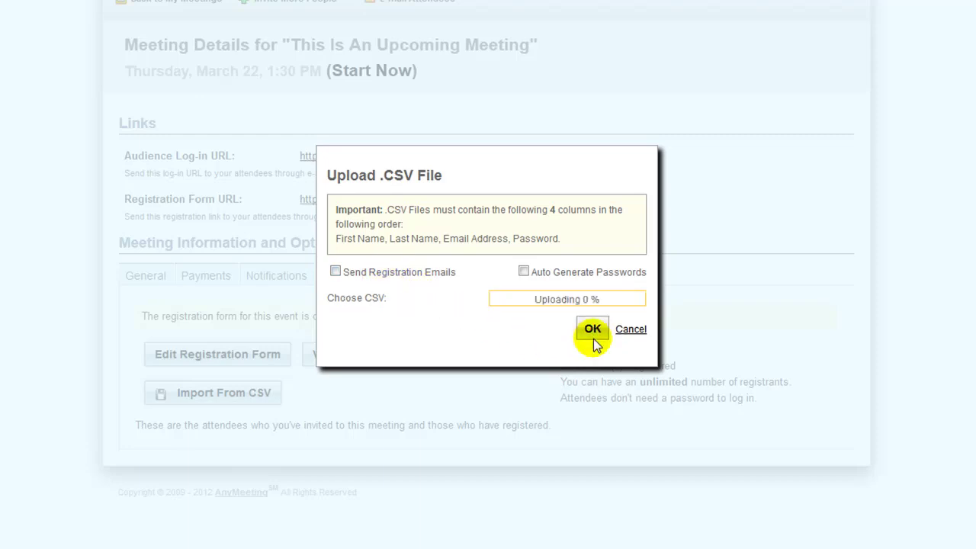